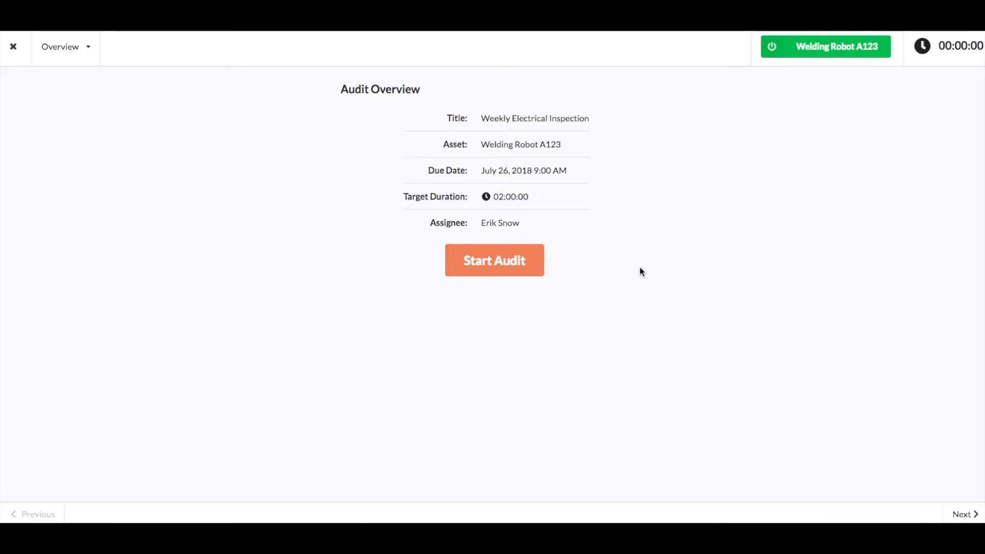
Take Welding Robot A123 offline with the Planned Downtime code, without creating a new ticket
left_click(797, 47)
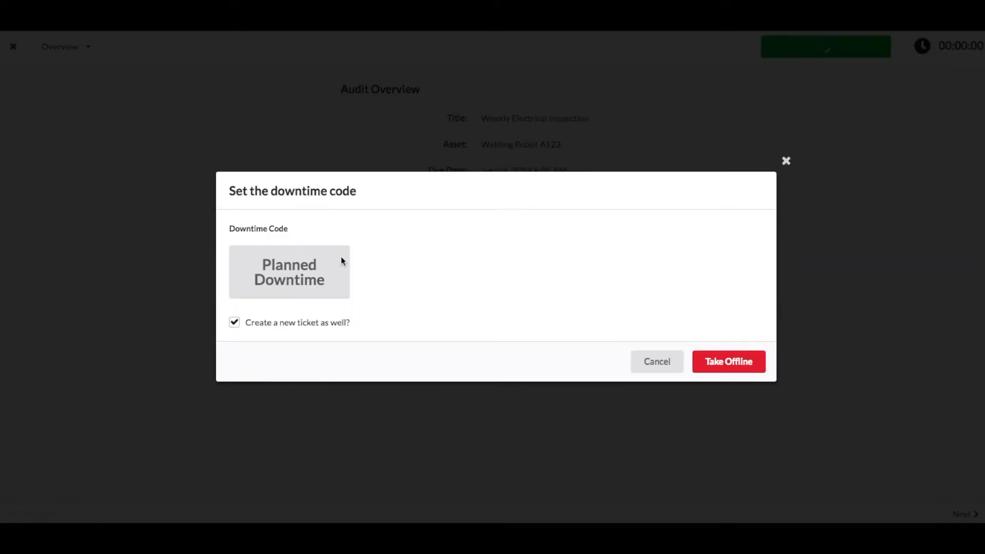
left_click(305, 283)
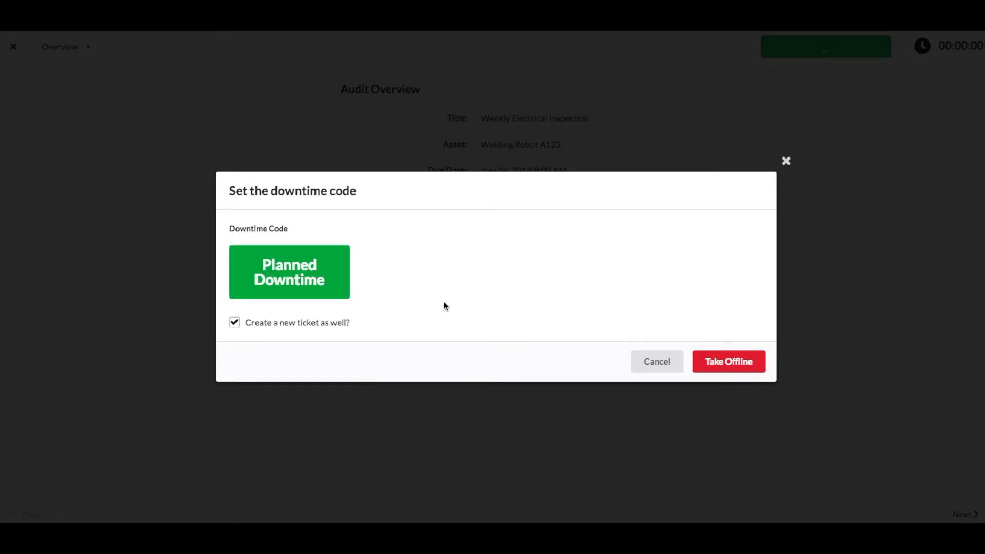
left_click(235, 324)
left_click(712, 363)
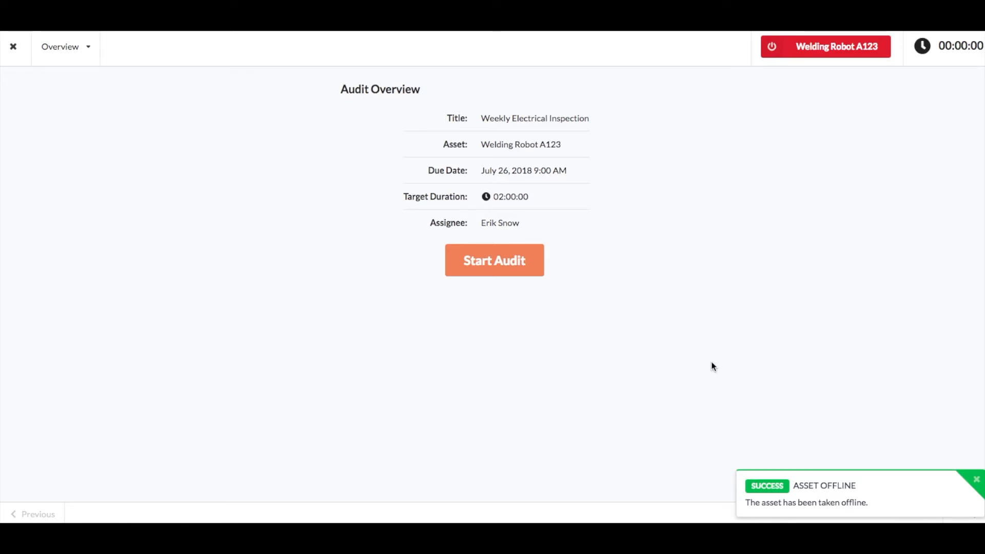
Start the Weekly Electrical Inspection audit and preview the reference image of the "Does it turn on?" check
left_click(529, 271)
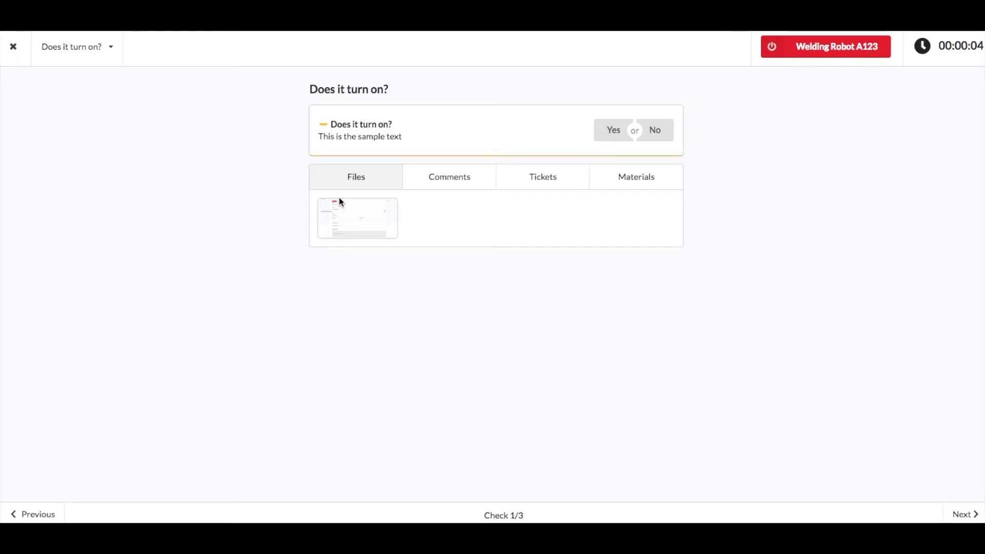
left_click(346, 227)
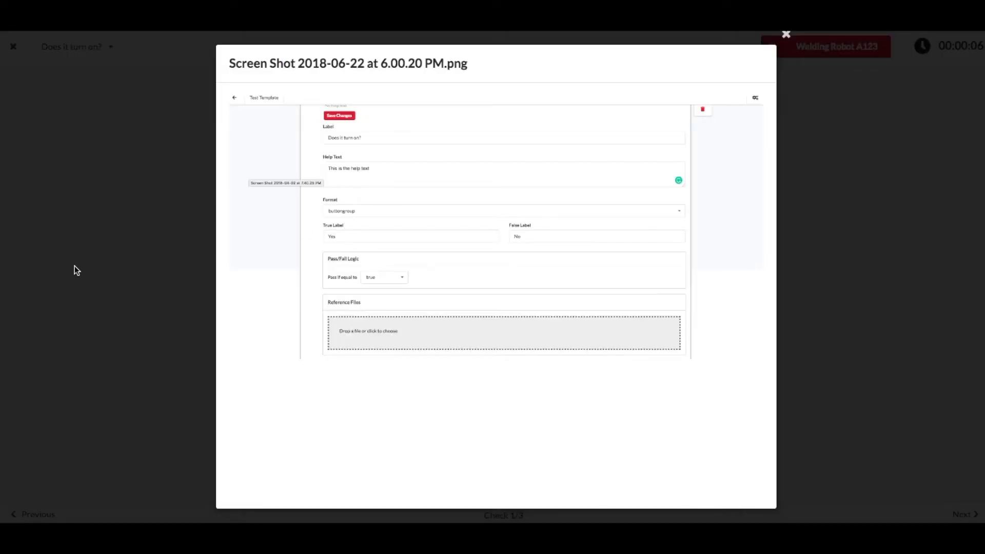
left_click(87, 241)
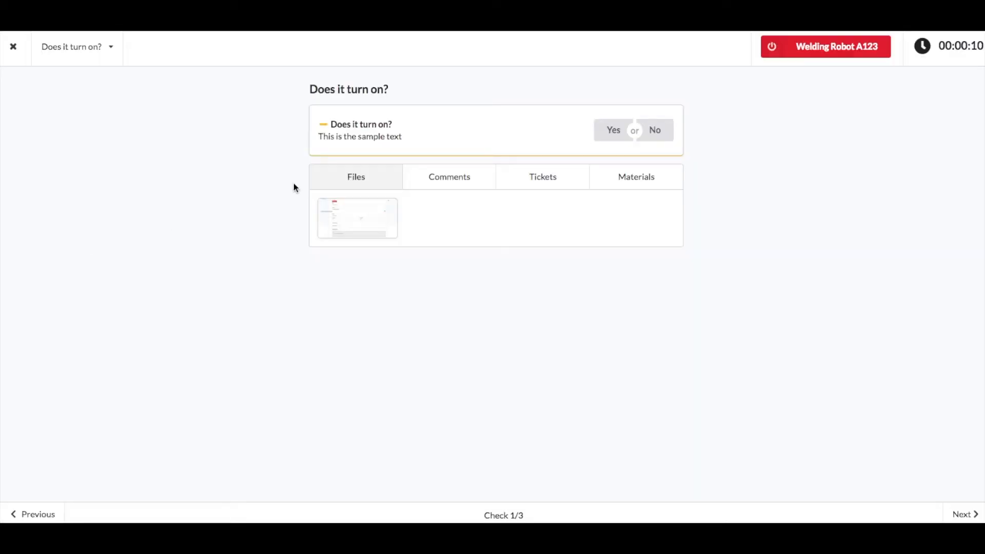
Post the comment "hello" on the "Does it turn on?" check
left_click(461, 178)
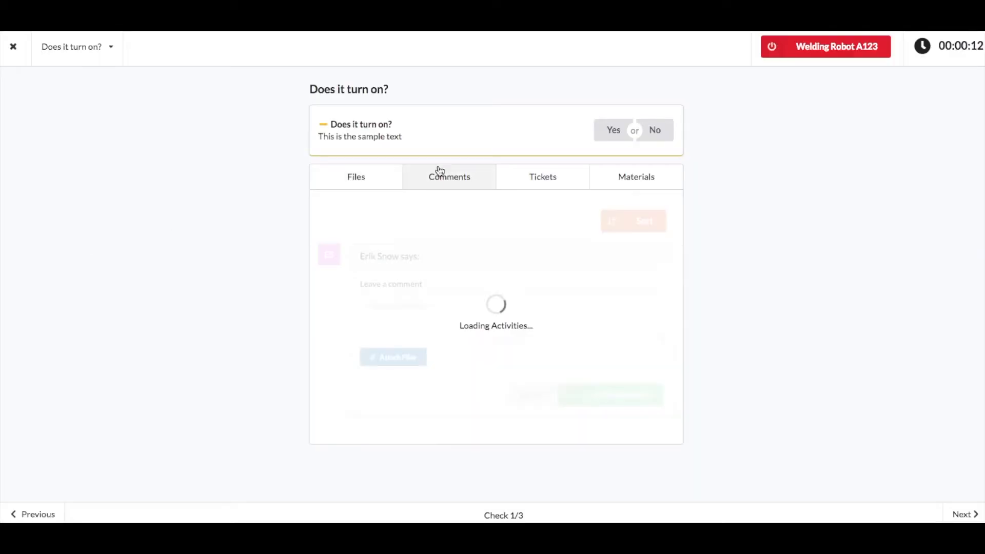
left_click(447, 318)
type("hello")
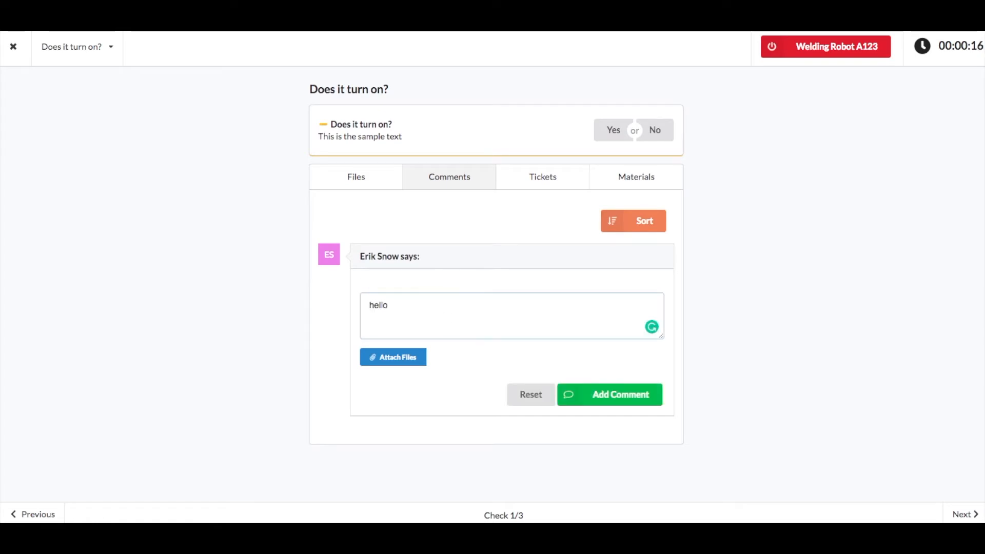
left_click(602, 394)
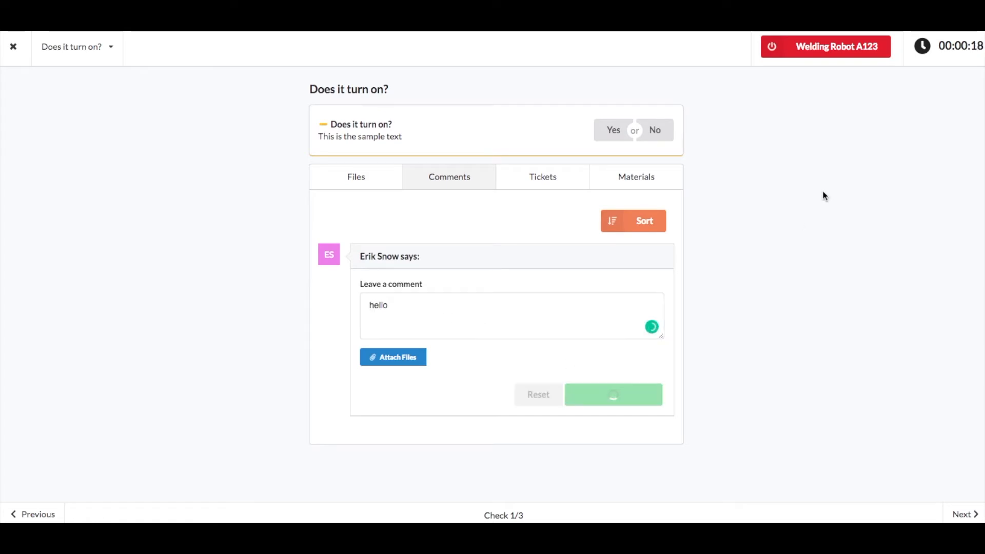
Begin a new ticket on the check and name it "Corrective Action"
left_click(550, 179)
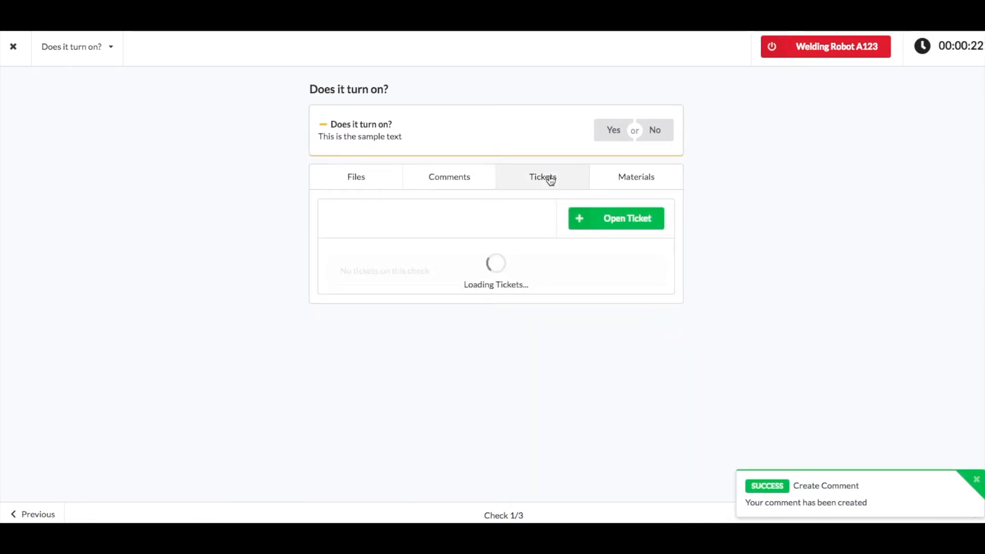
left_click(601, 219)
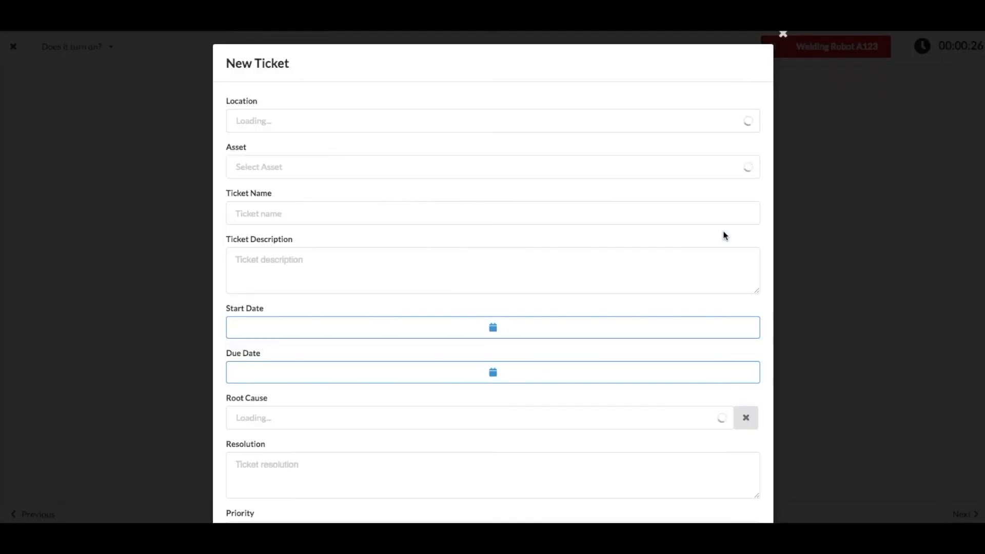
left_click(340, 213)
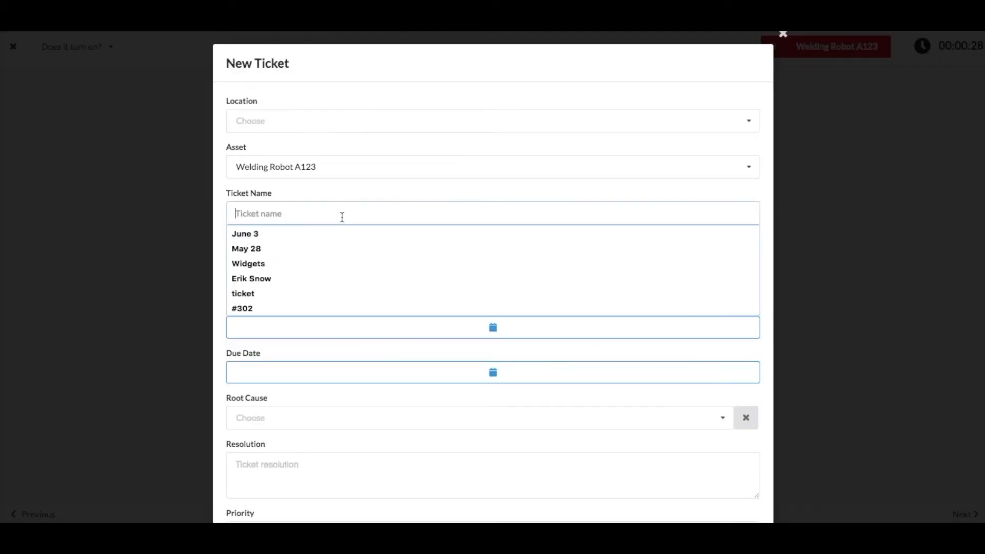
type("Cor")
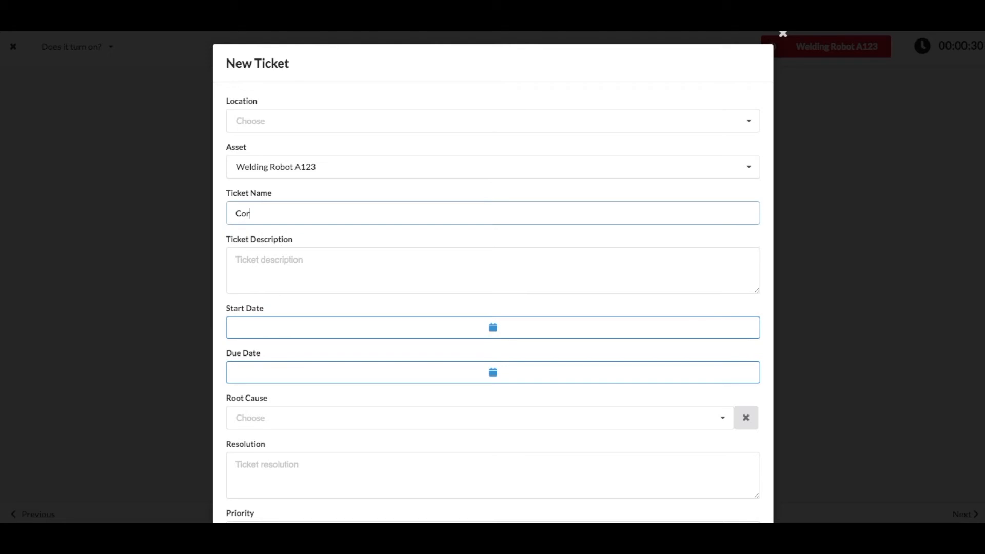
type("rective Action")
Set the ticket's location to Salt Lake City and submit the ticket
scroll(307, 400, "down", 1)
scroll(538, 493, "down", 1)
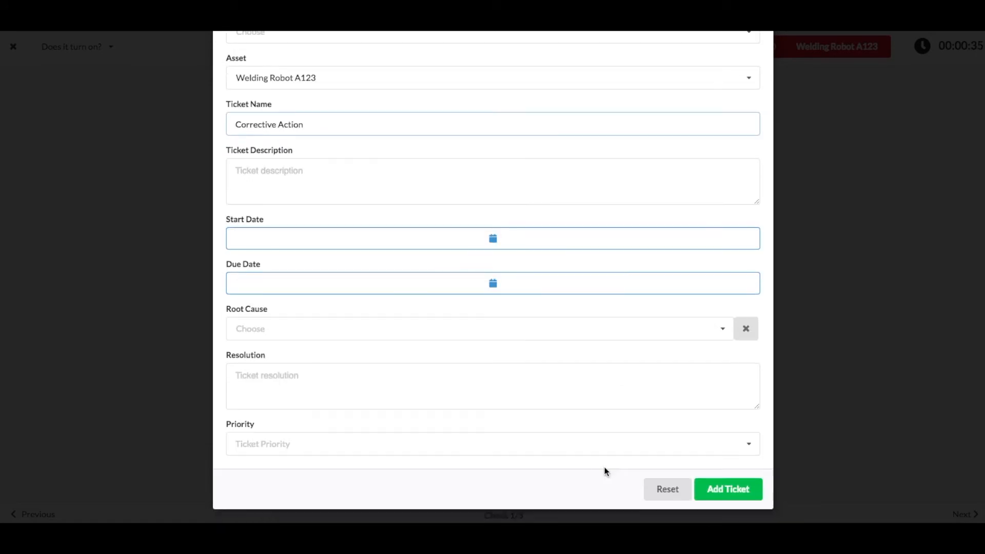
left_click(718, 490)
scroll(625, 145, "up", 2)
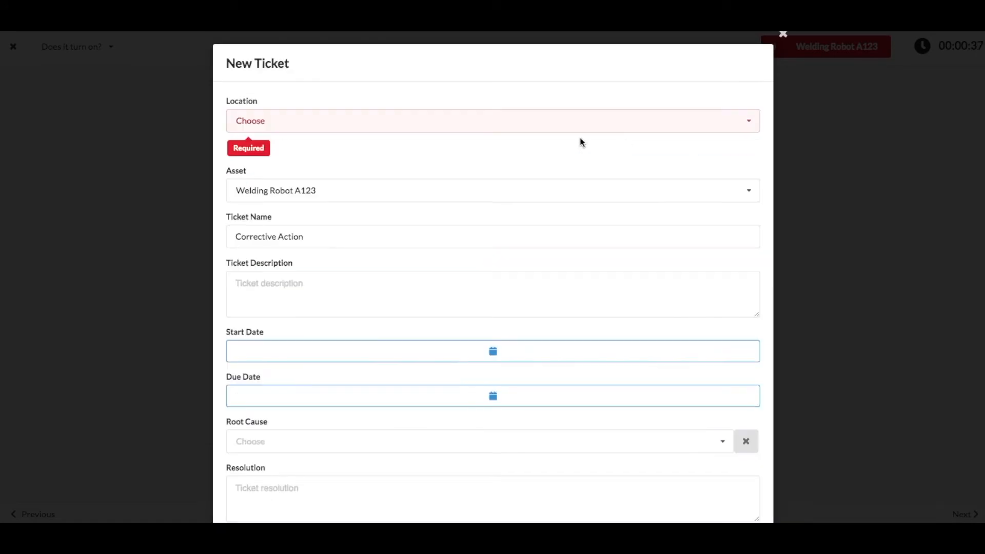
left_click(339, 119)
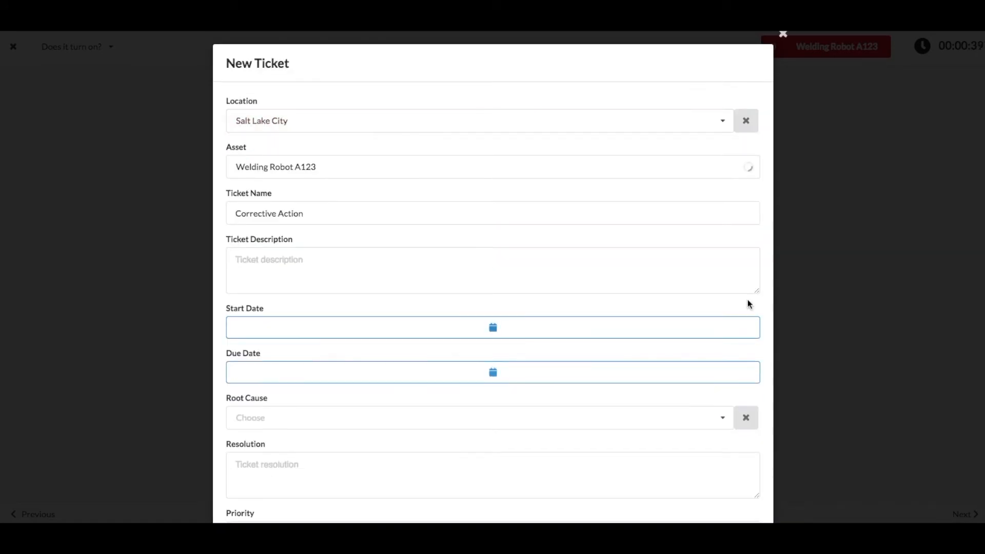
scroll(763, 352, "down", 3)
left_click(725, 490)
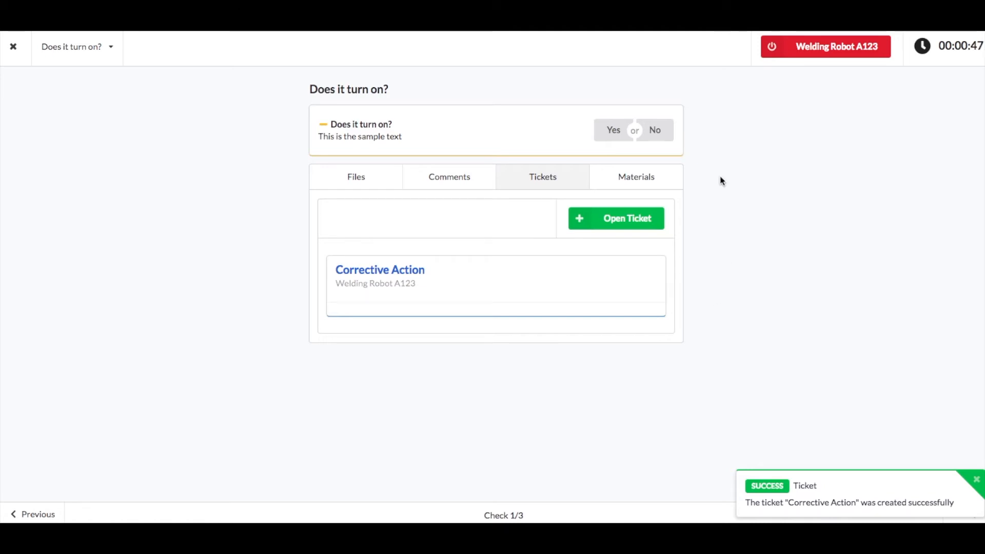
Begin using inventory materials on the check, choosing the item Electrical Part and the location Salt Lake City
left_click(618, 180)
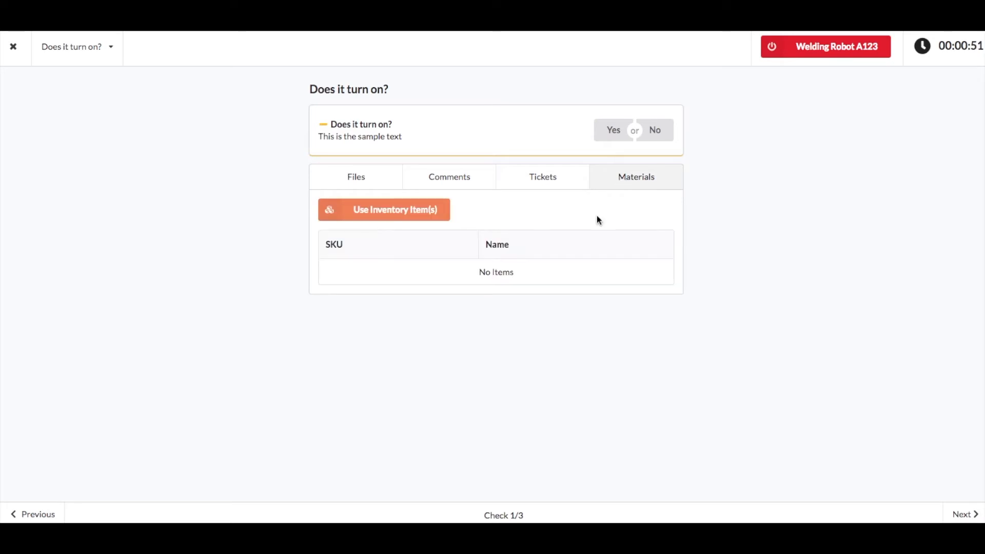
left_click(352, 216)
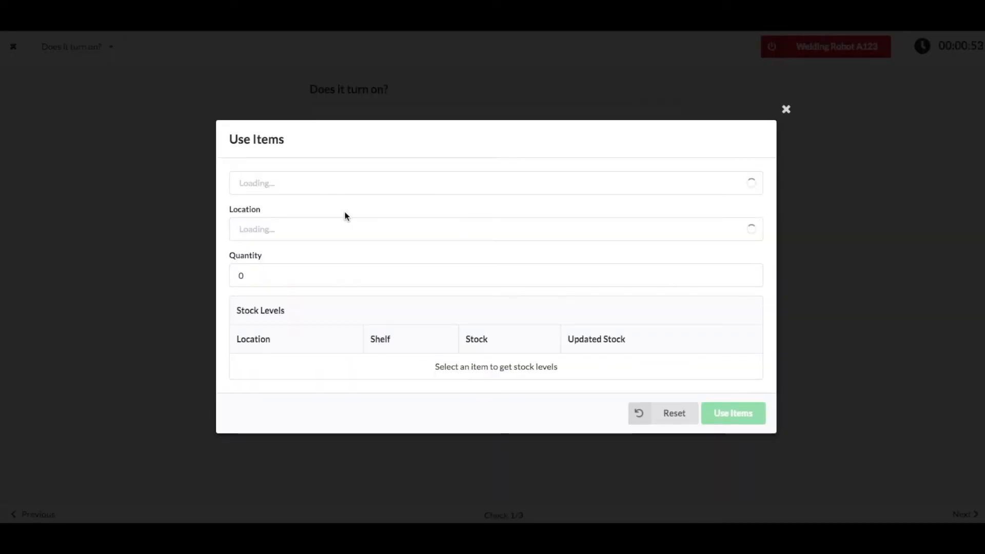
left_click(337, 182)
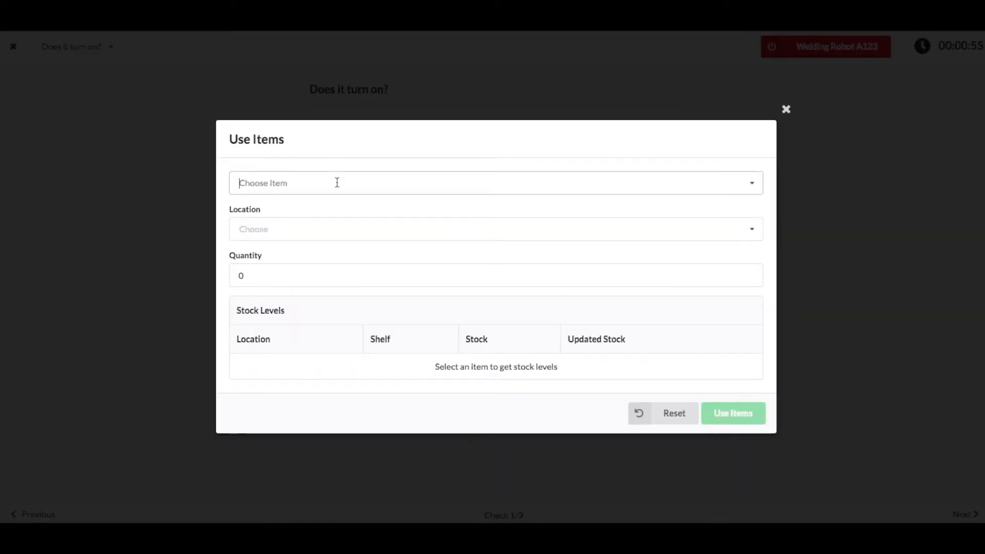
left_click(342, 214)
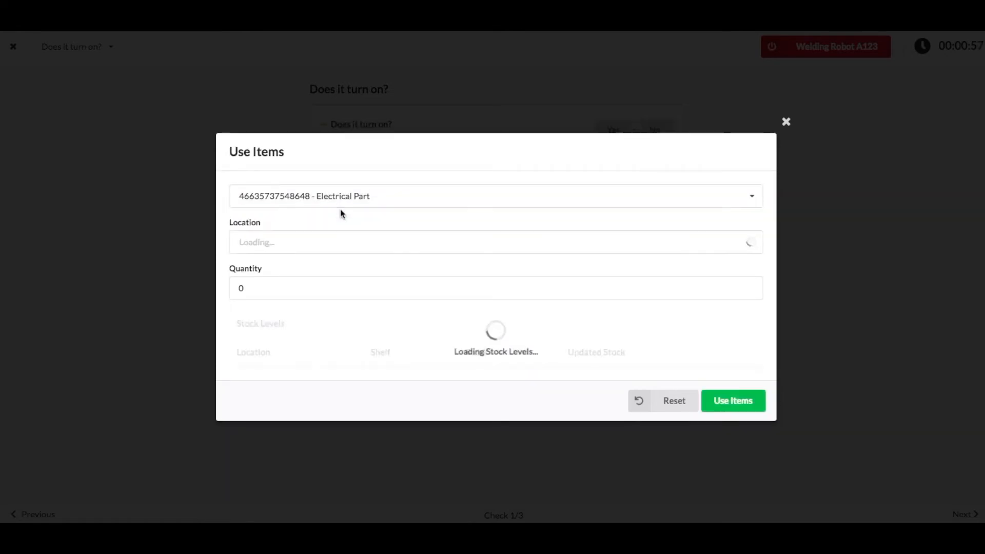
left_click(322, 226)
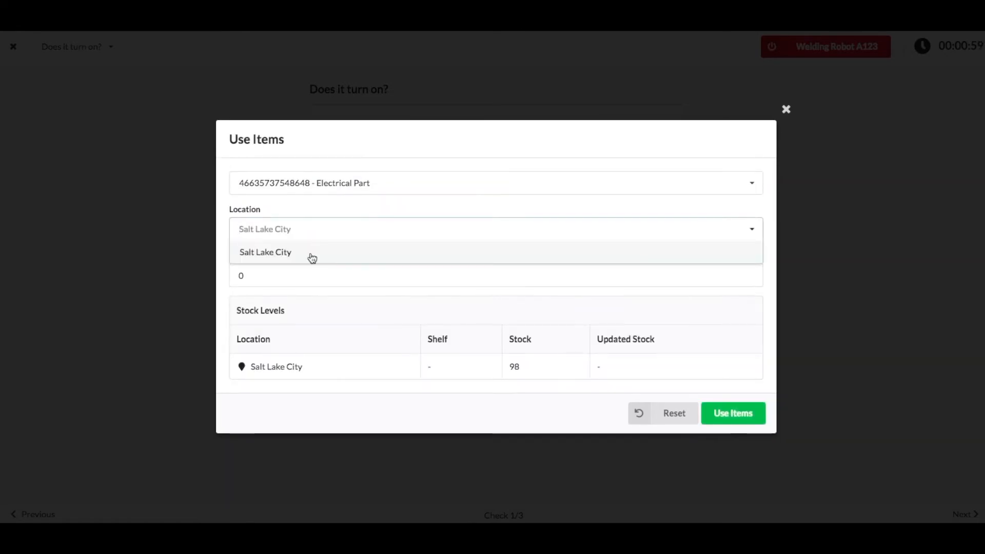
left_click(310, 254)
Set the quantity to 5 and record the Electrical Part items as used
left_click(265, 301)
double_click(265, 302)
type("5")
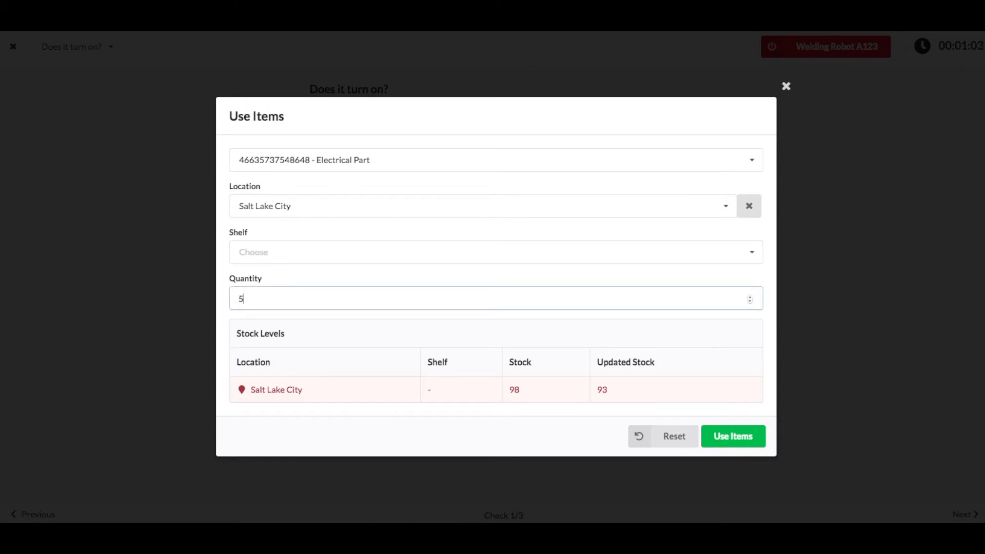
left_click(366, 441)
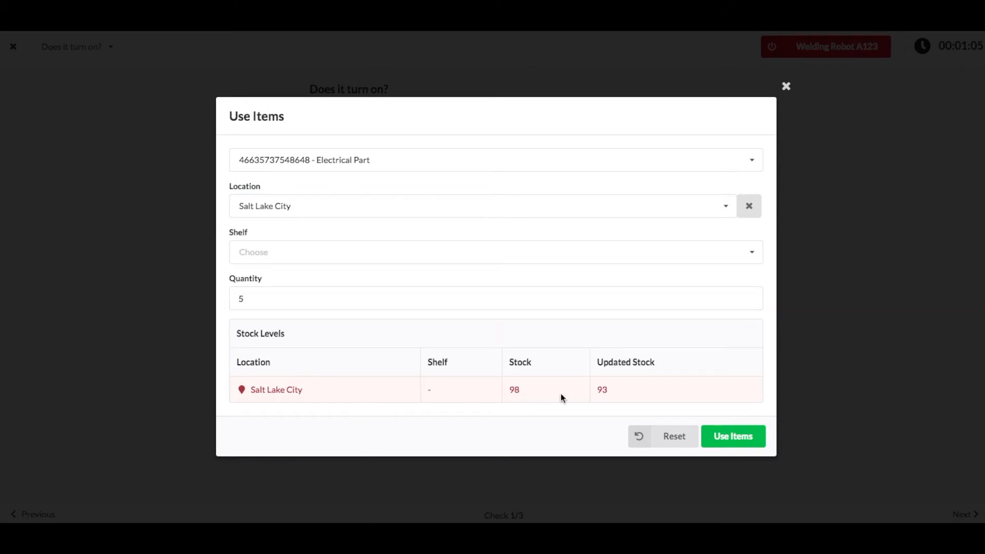
left_click(726, 437)
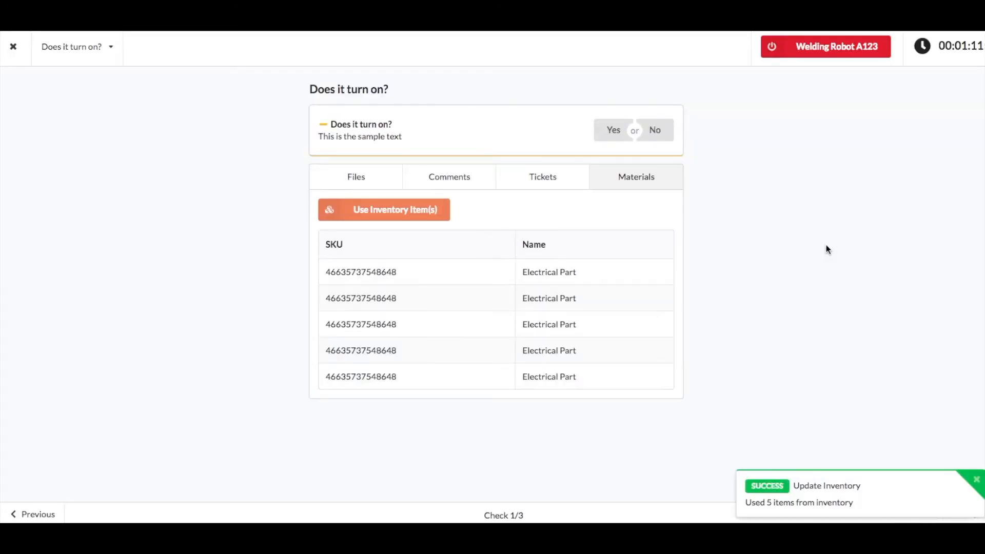
Post the comment "adding a file" on the check with Screen Shot 2018-06-22 at 6.00.20 PM.png attached
left_click(449, 178)
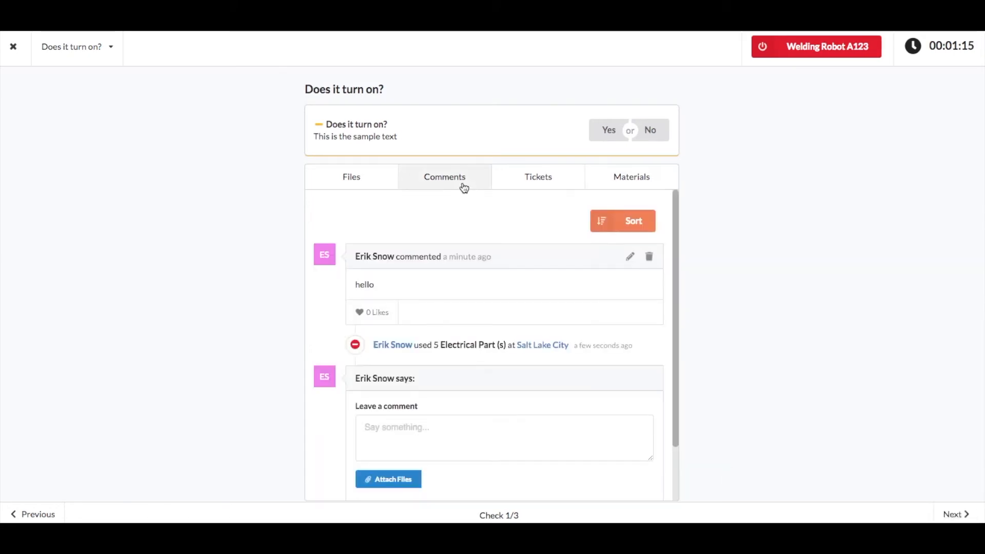
scroll(275, 313, "down", 1)
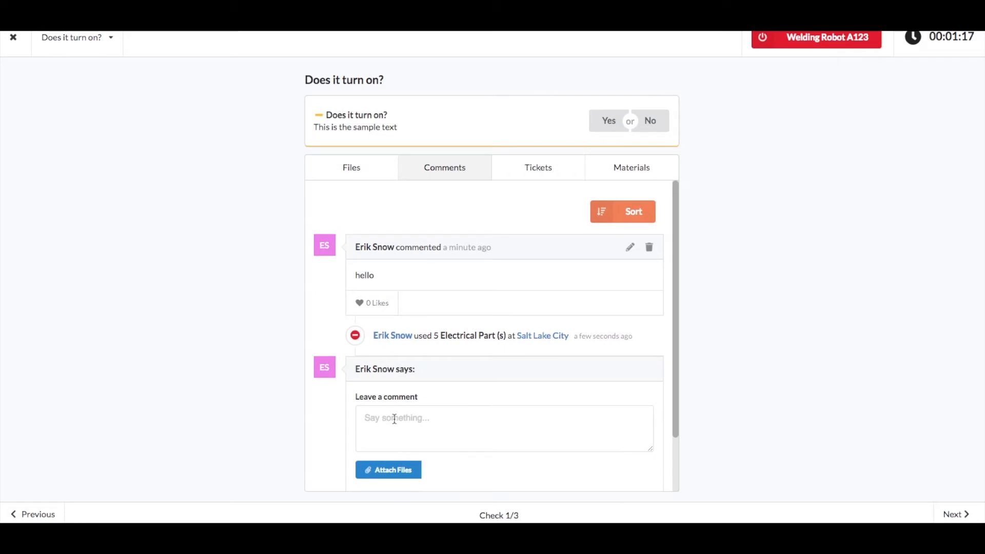
left_click(422, 413)
type("adding a ")
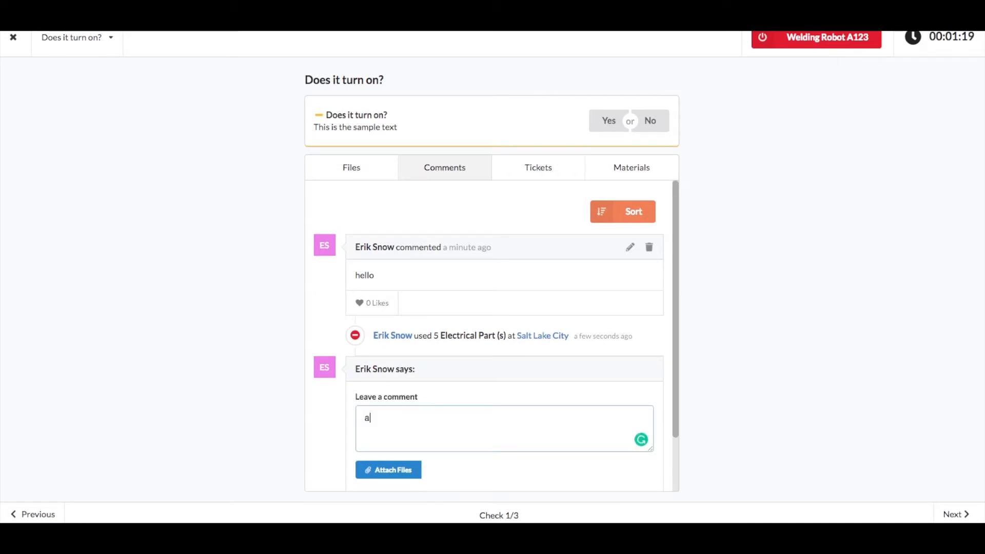
type("file")
left_click(390, 469)
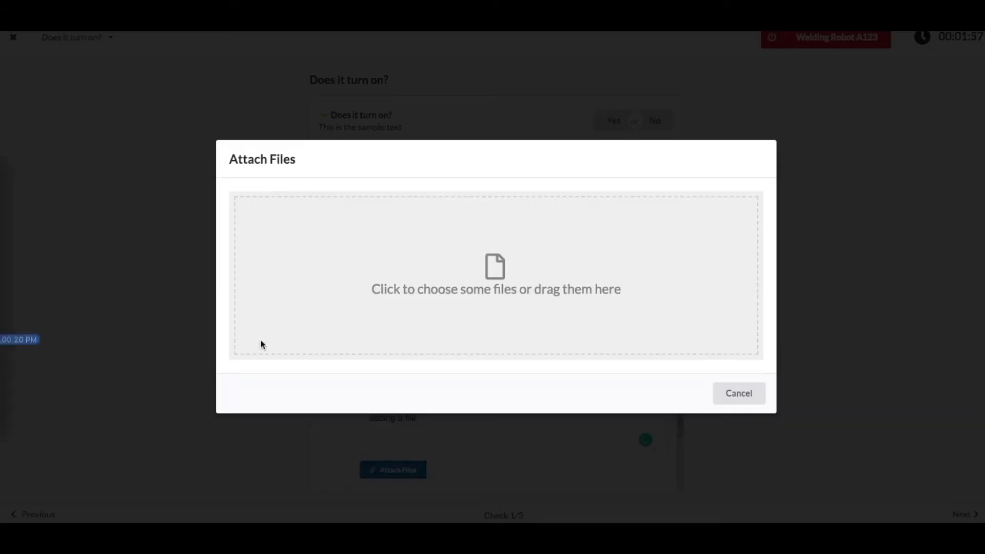
left_click_drag(260, 340, 510, 309)
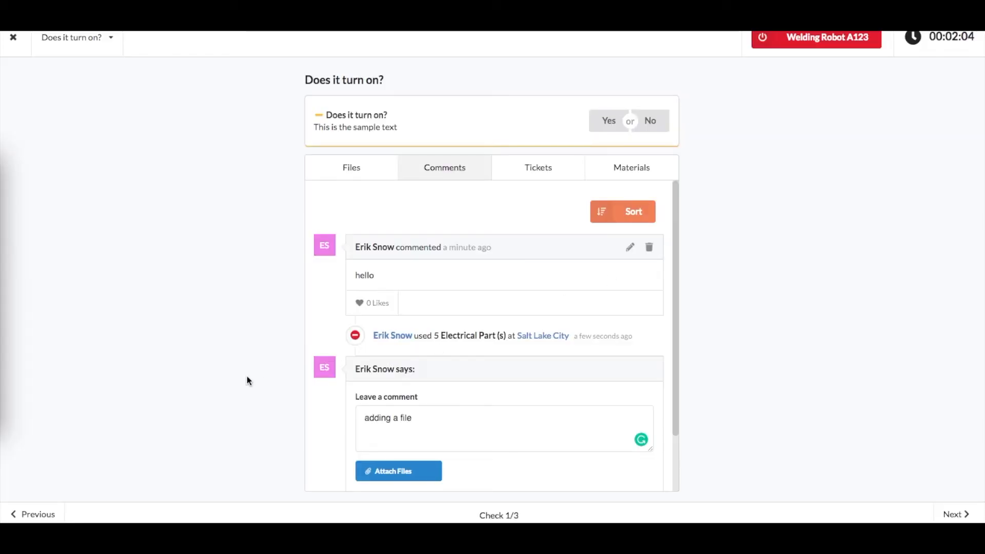
scroll(615, 383, "down", 2)
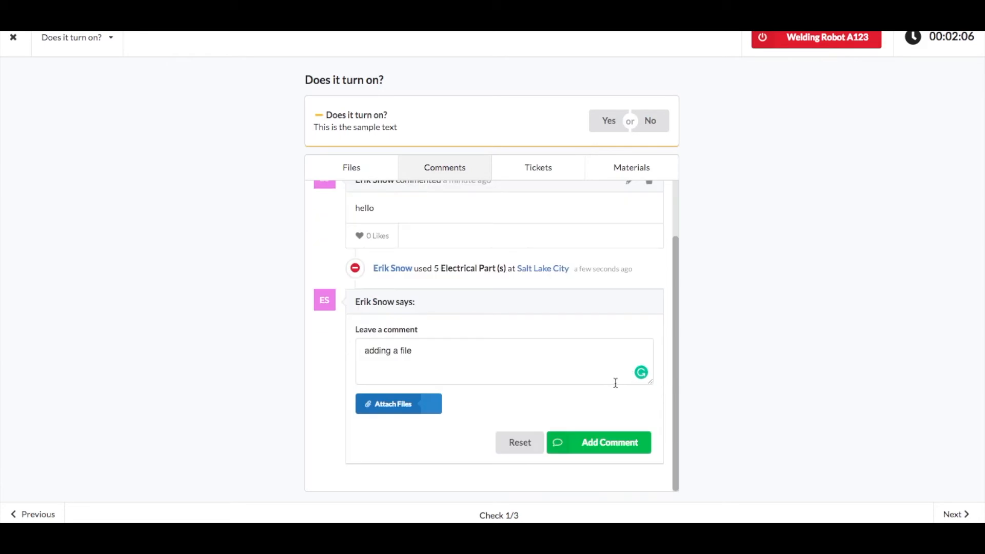
left_click(594, 445)
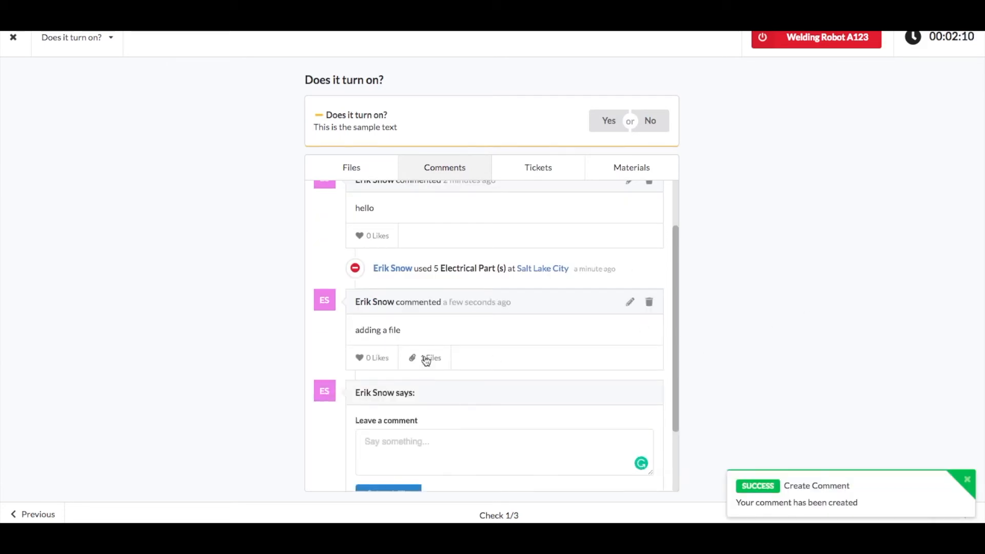
Preview the image attached to the new comment, close it, and answer Yes to "Does it turn on?"
left_click(426, 359)
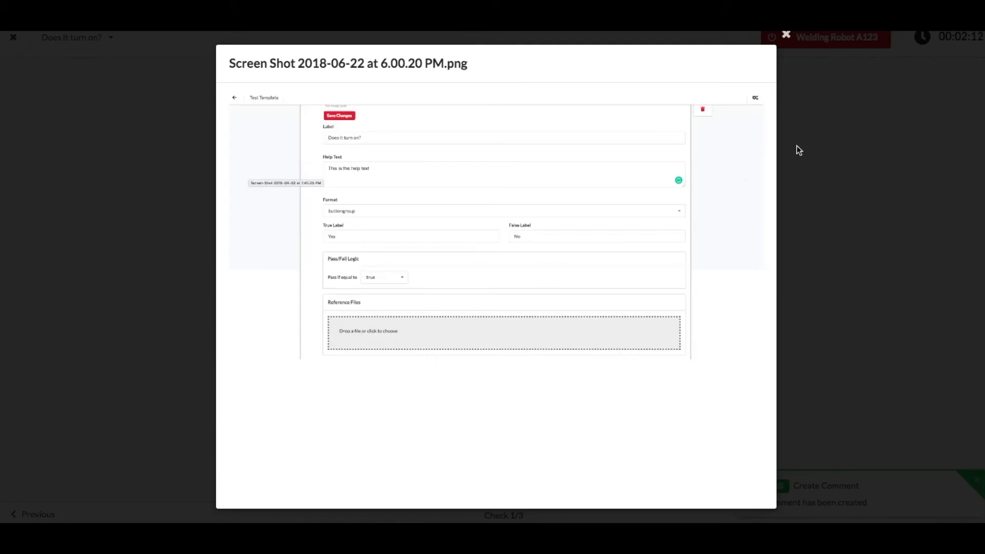
left_click(795, 35)
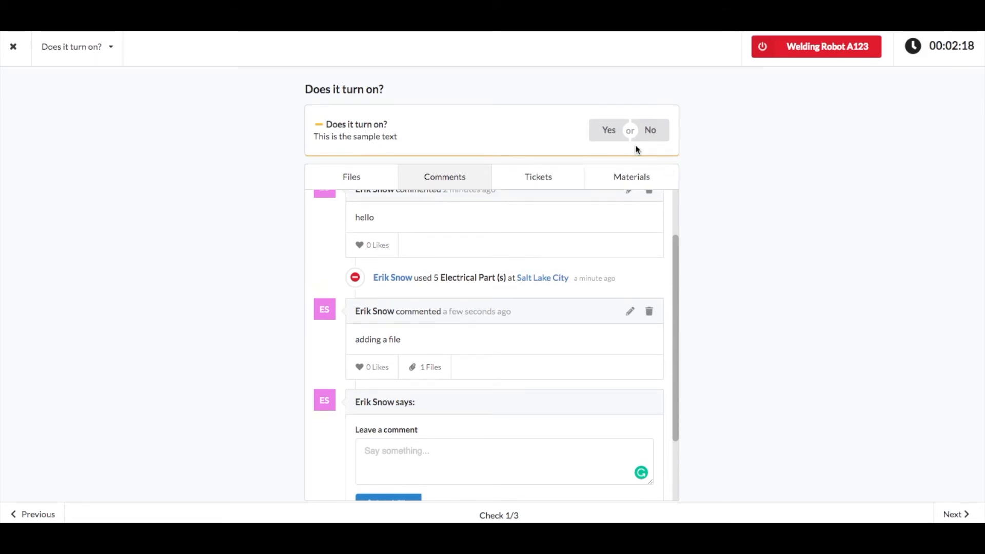
left_click(614, 135)
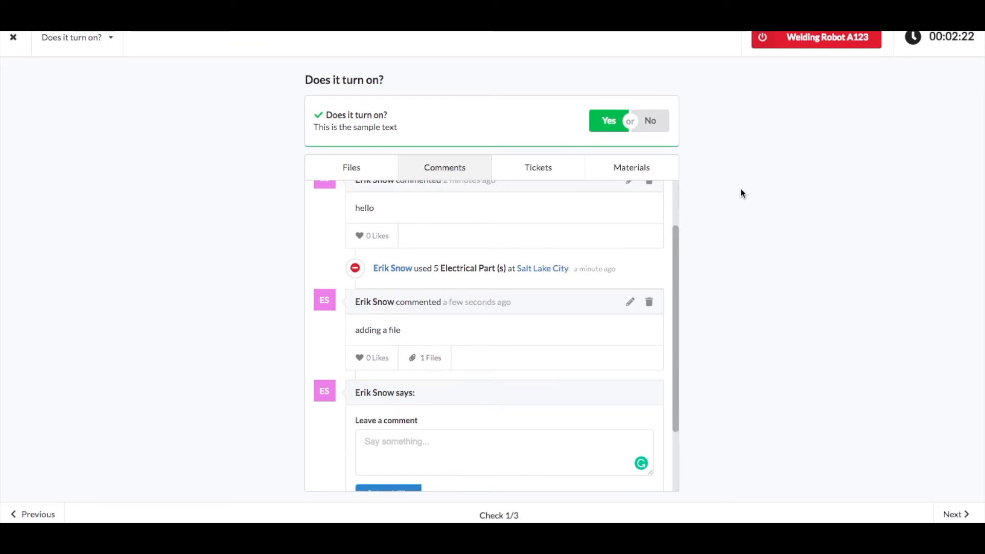
Advance to the "What is the temperature?" check and answer it with 75
left_click(957, 514)
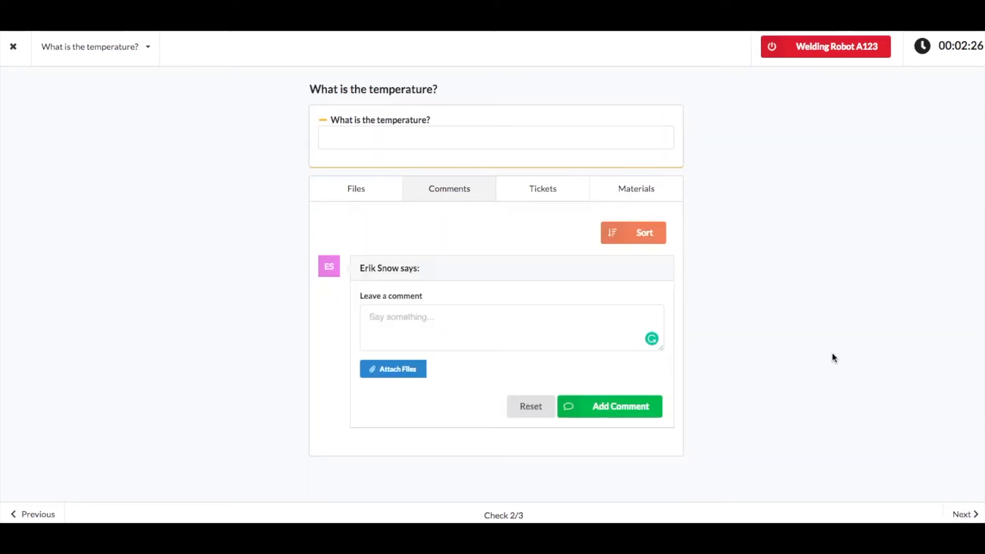
left_click(585, 139)
type("75")
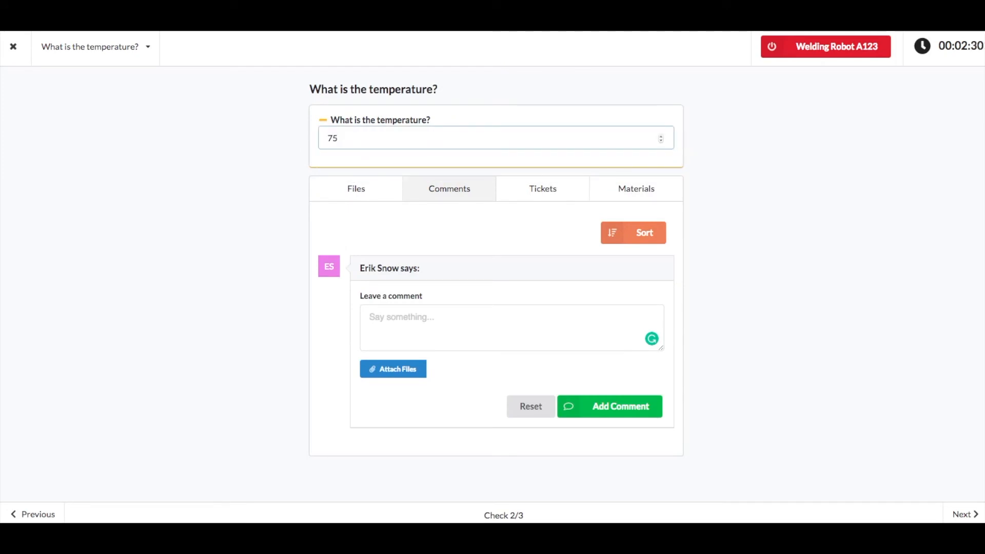
left_click(792, 241)
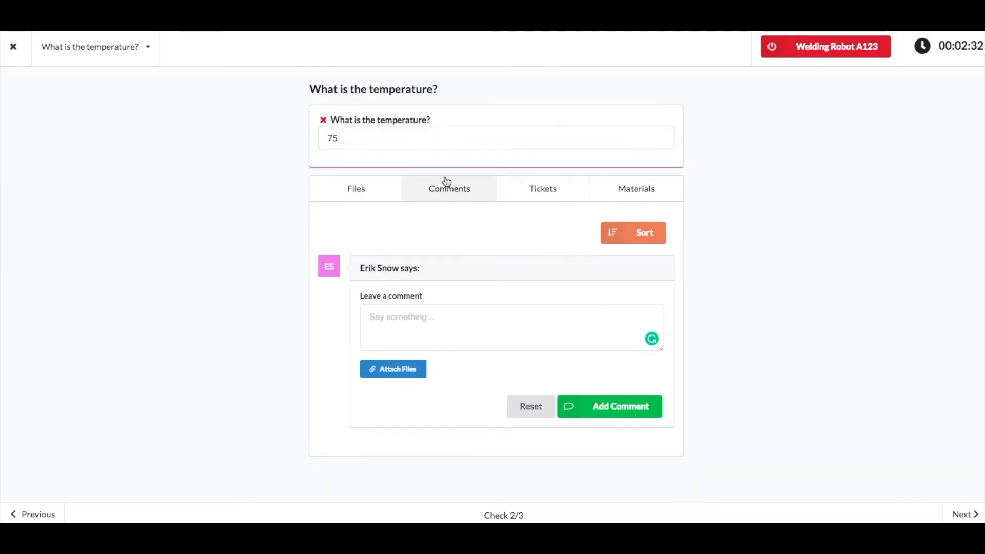
Change the answer to "What is the temperature?" to 85
double_click(401, 141)
type("85")
left_click(749, 178)
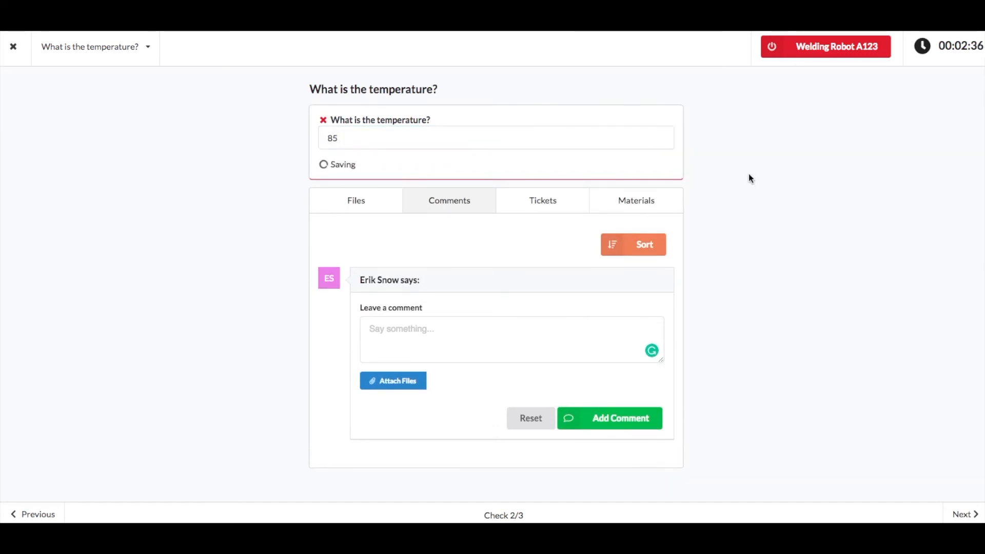
Replace the answer to "What is the temperature?" with 95
left_click(362, 136)
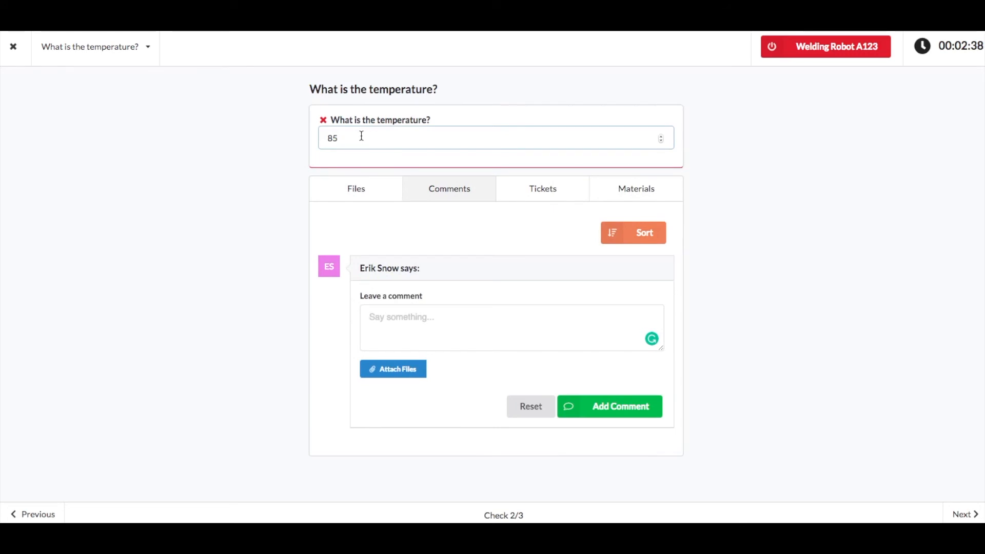
double_click(361, 136)
type("95")
left_click(756, 232)
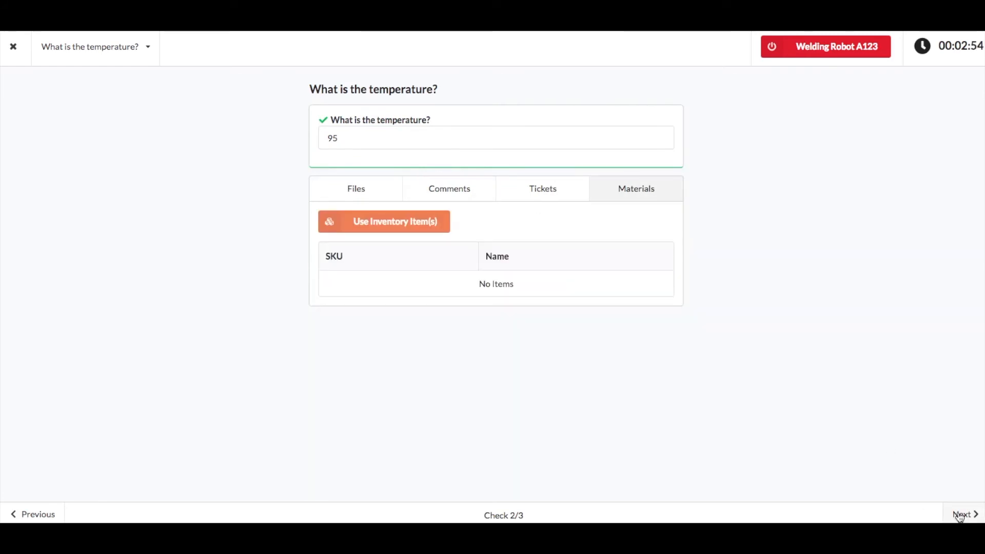
Advance to the "Write something in this box" check and answer it with "anything"
left_click(950, 520)
left_click(453, 138)
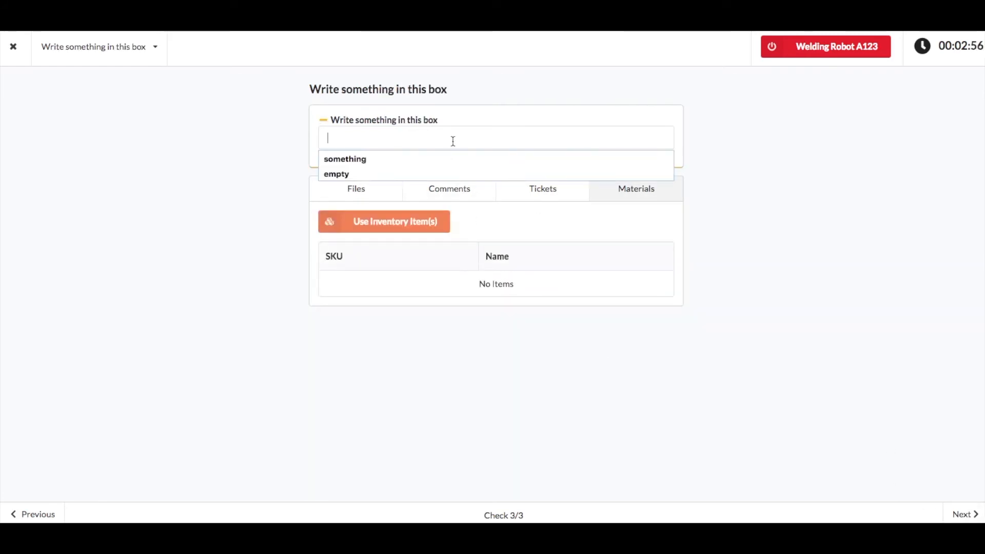
type("anything")
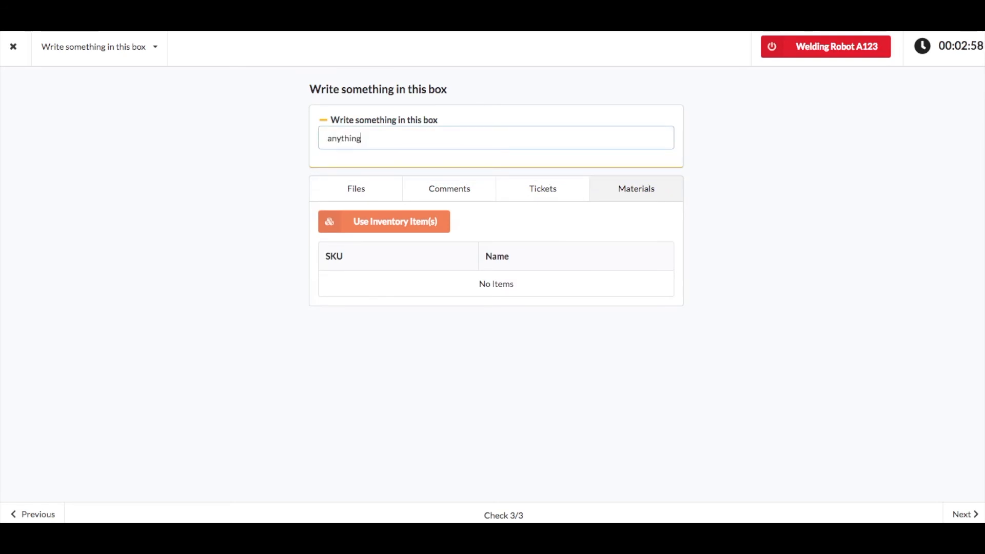
left_click(285, 350)
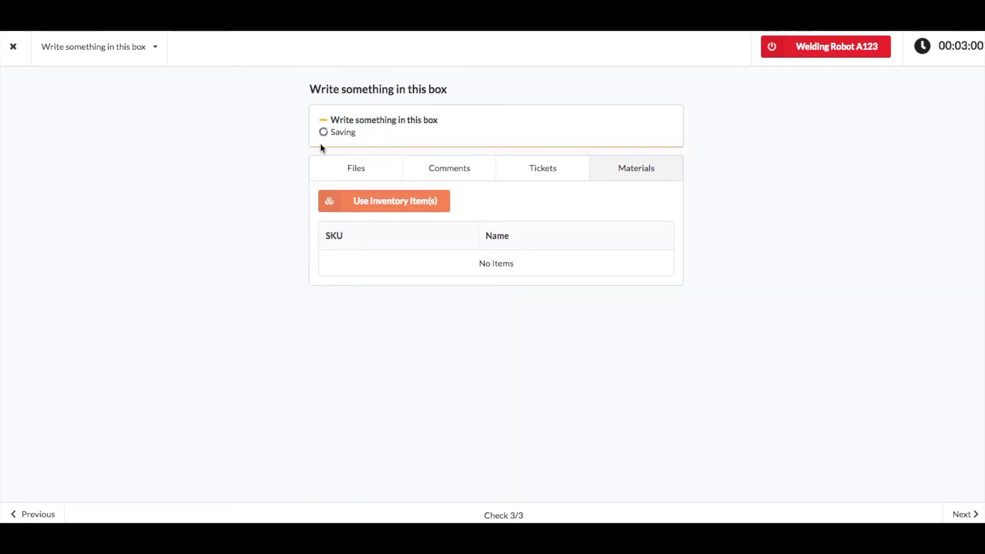
Replace the answer to "Write something in this box" with "something"
left_click(402, 134)
type("something")
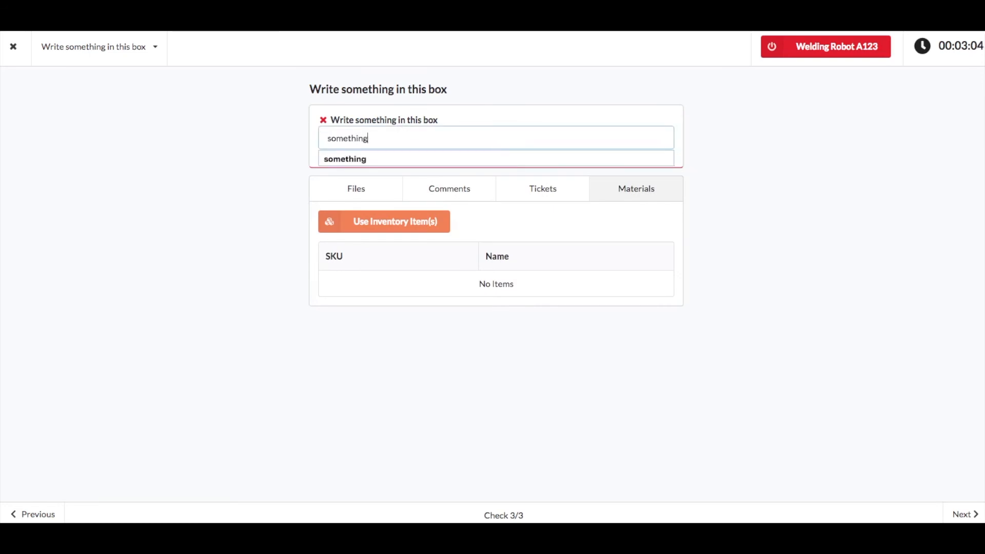
left_click(746, 255)
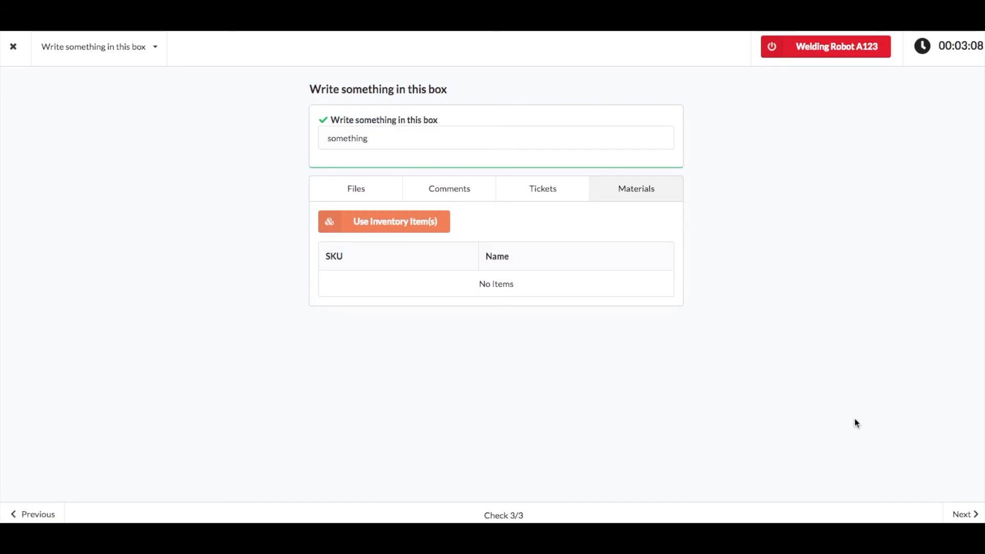
From the audit summary, bring Welding Robot A123 back online and mark the audit complete
left_click(962, 515)
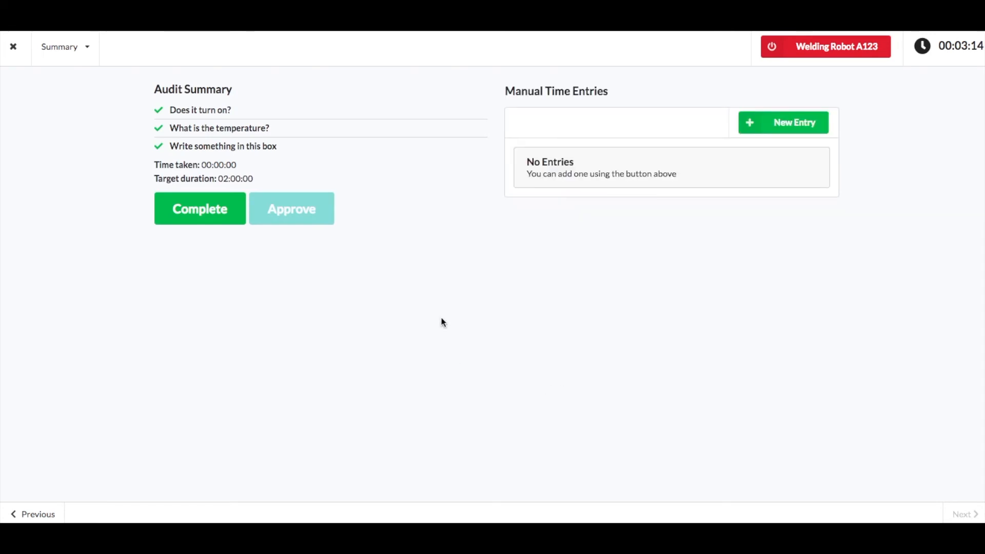
left_click(773, 46)
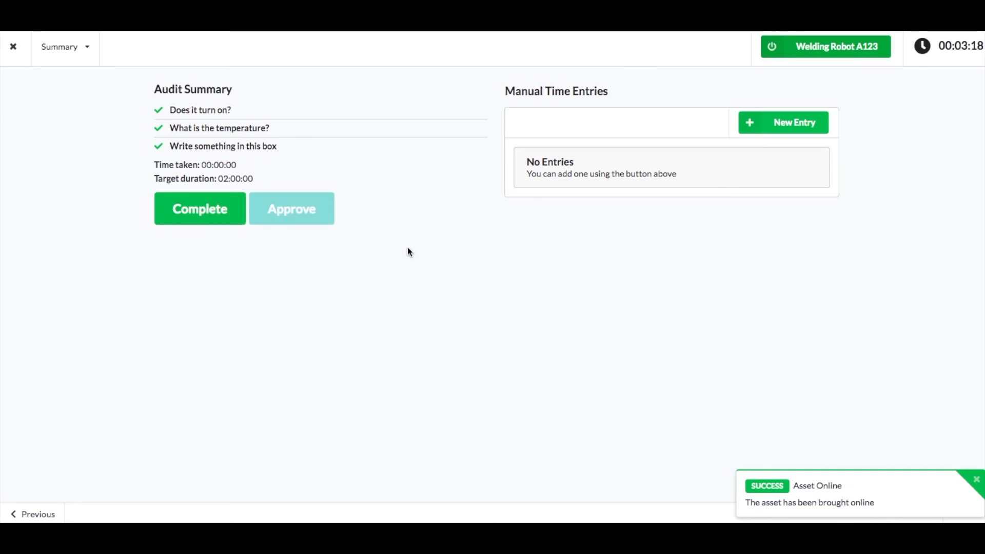
left_click(217, 216)
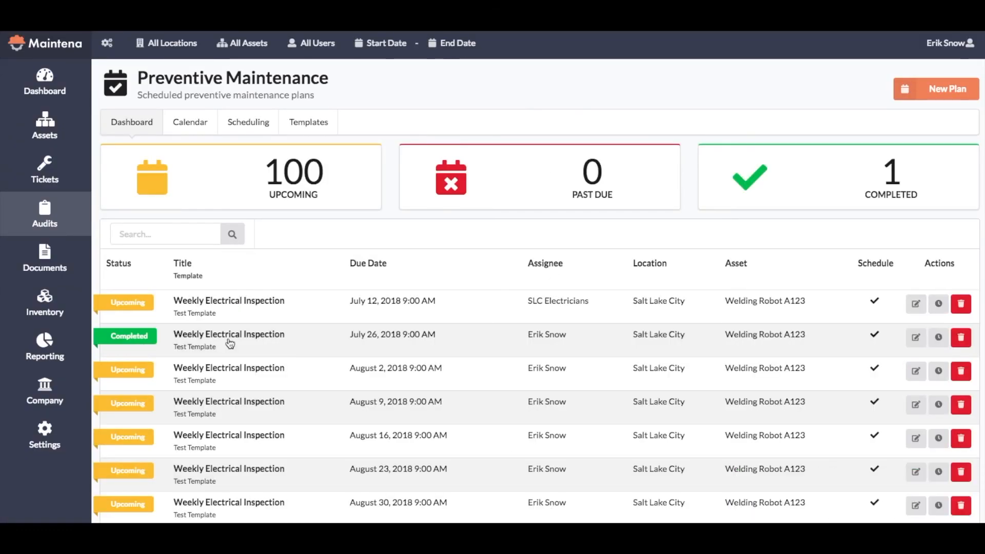
Reopen the completed Weekly Electrical Inspection audit of July 26, 2018 at its summary and approve it
left_click(230, 343)
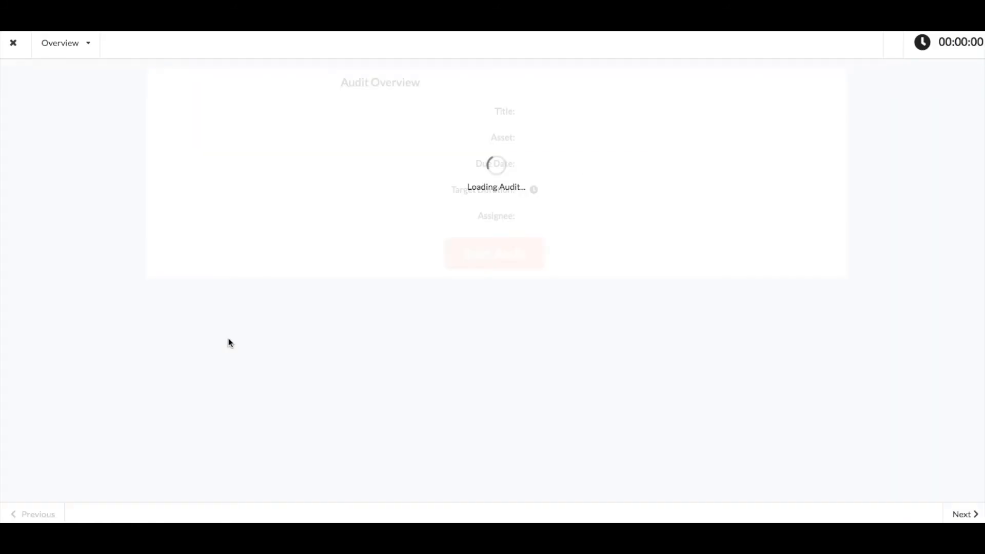
left_click(82, 55)
left_click(73, 206)
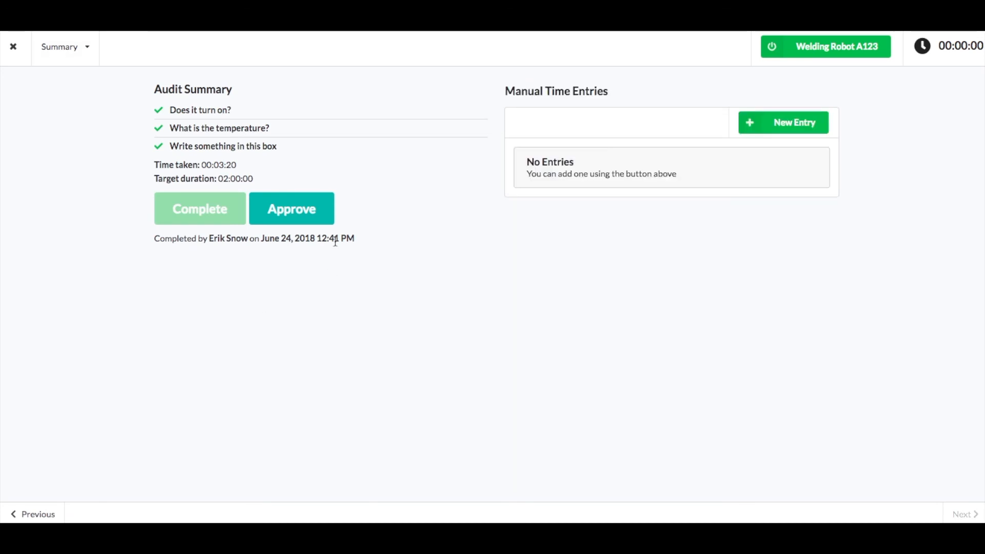
left_click(313, 215)
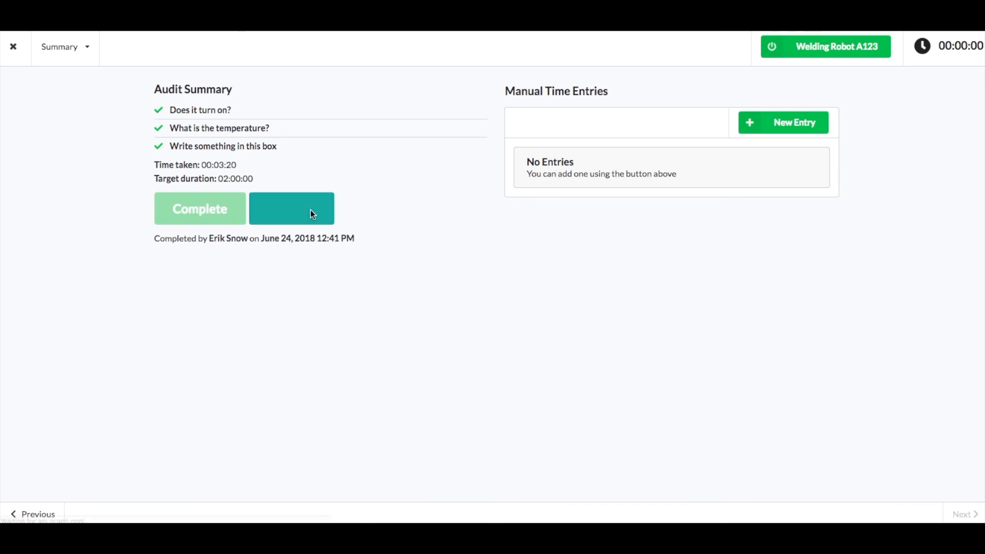
Add a manual time entry to the audit and set its date to June 7, 2018
left_click(776, 126)
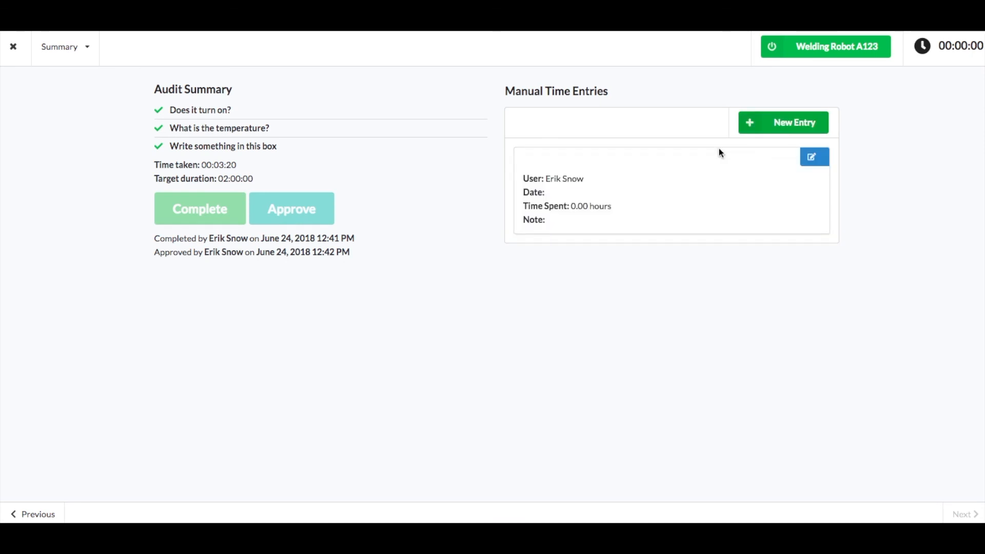
left_click(813, 161)
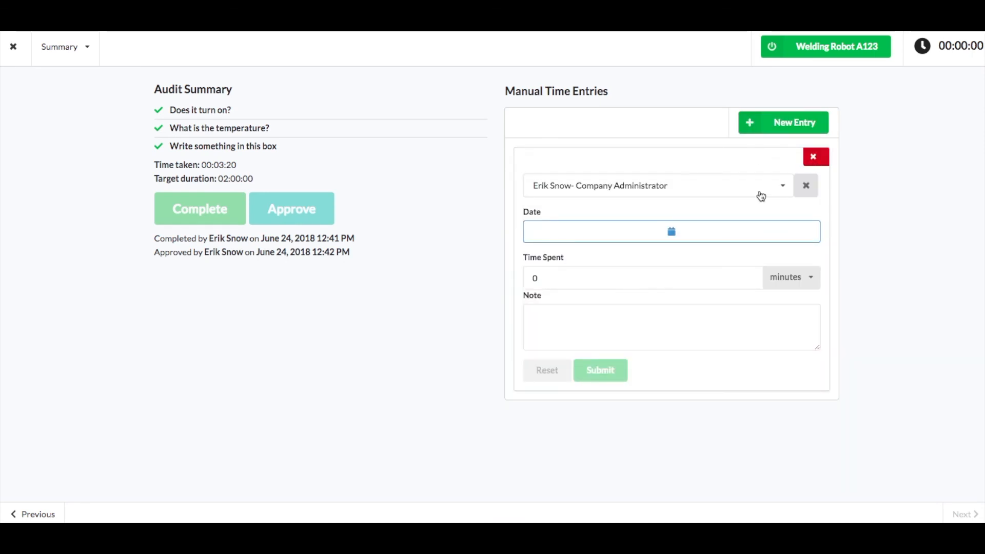
left_click(684, 230)
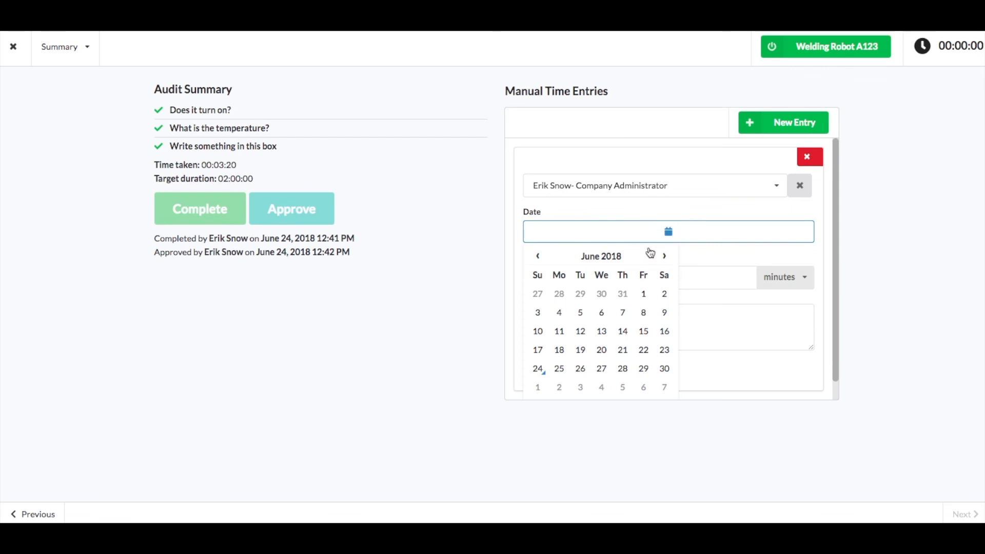
left_click(622, 314)
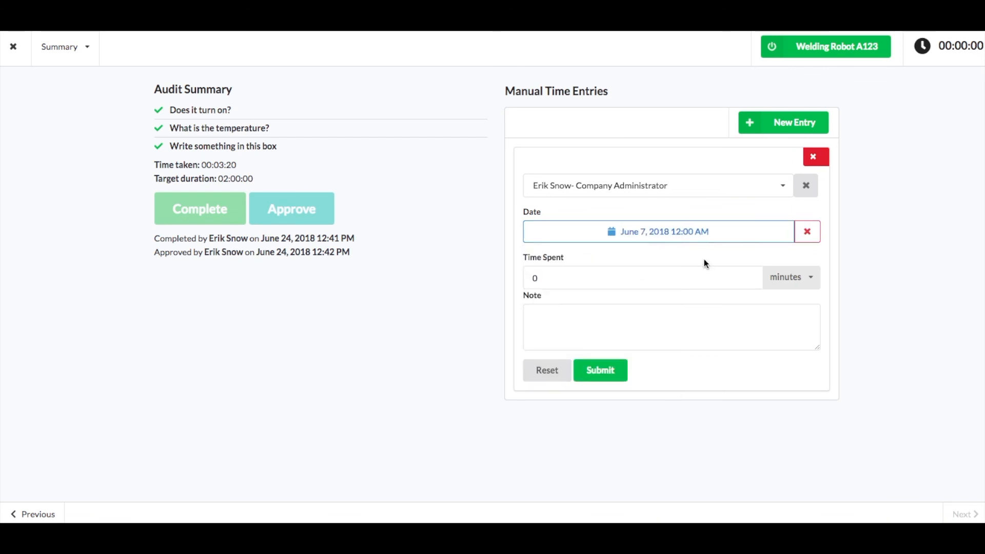
Submit the manual time entry with 120 minutes spent and close the audit
left_click(637, 279)
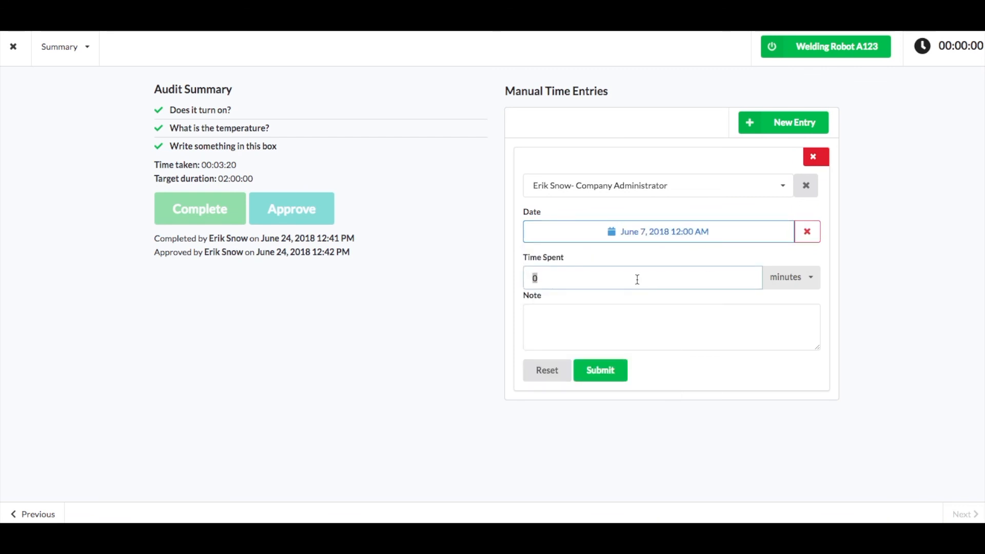
type("120")
left_click(386, 364)
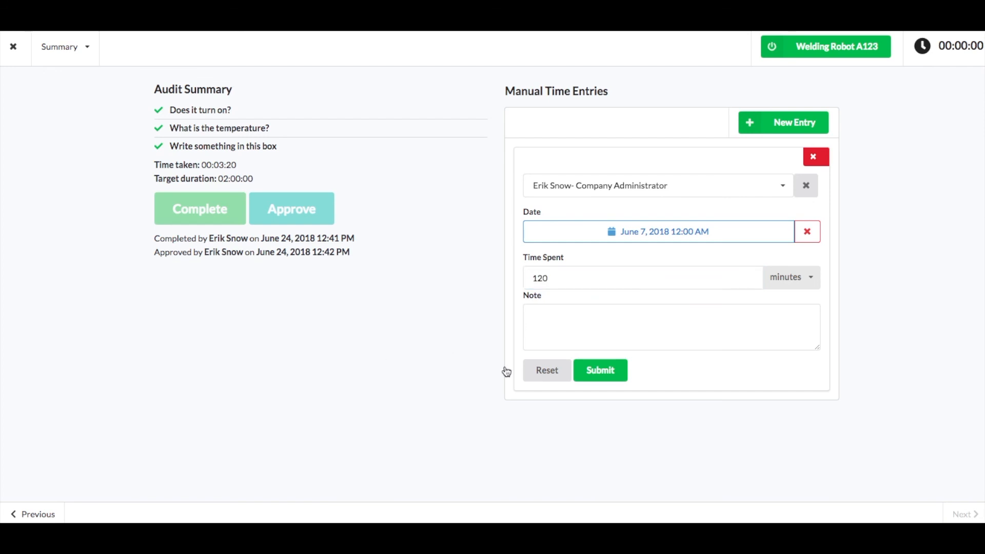
left_click(606, 371)
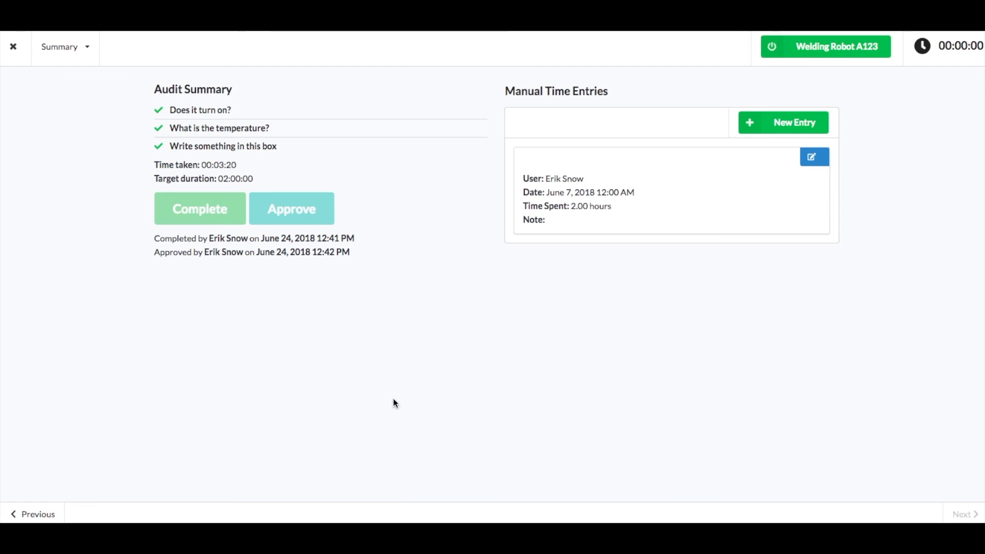
left_click(15, 49)
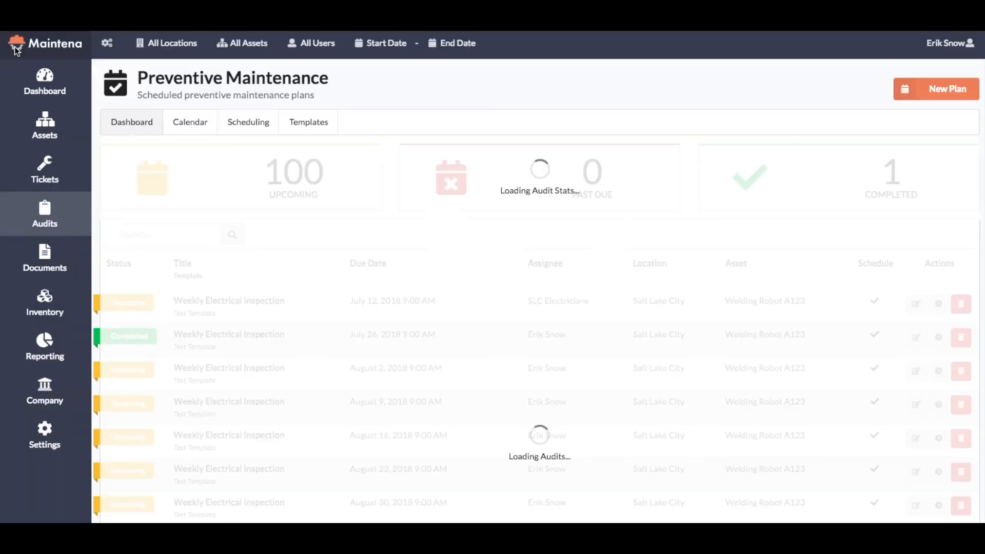